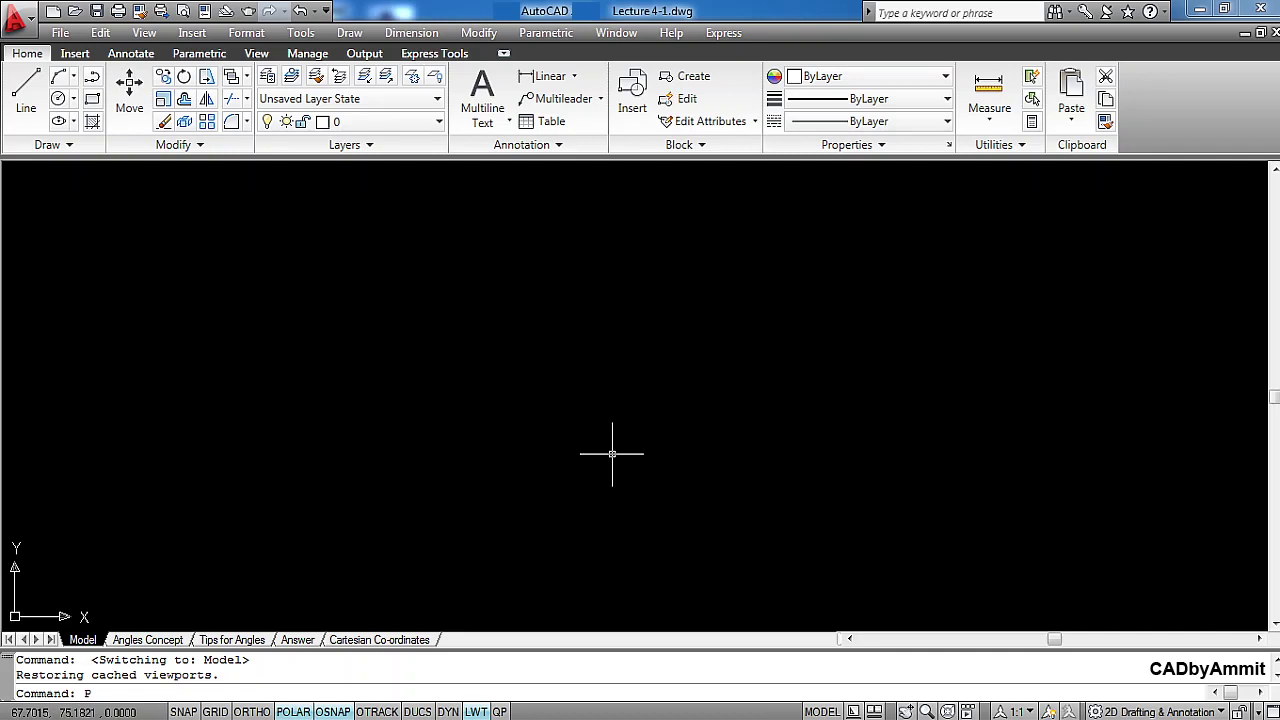
# - Examine the absolute Cartesian coordinate example in the Cartesian Co-ordinates layout, dismiss the interrupting save messages and return to model space
pyautogui.click(368, 640)
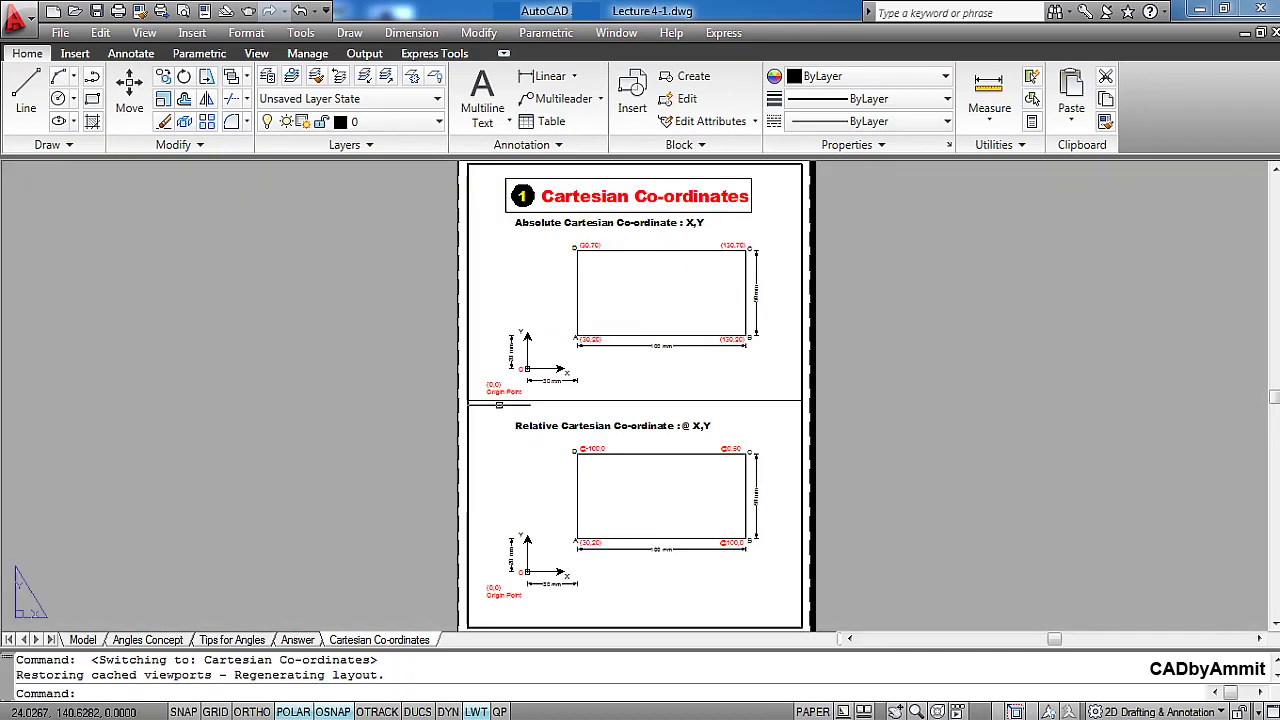
pyautogui.write('z')
pyautogui.press('Return')
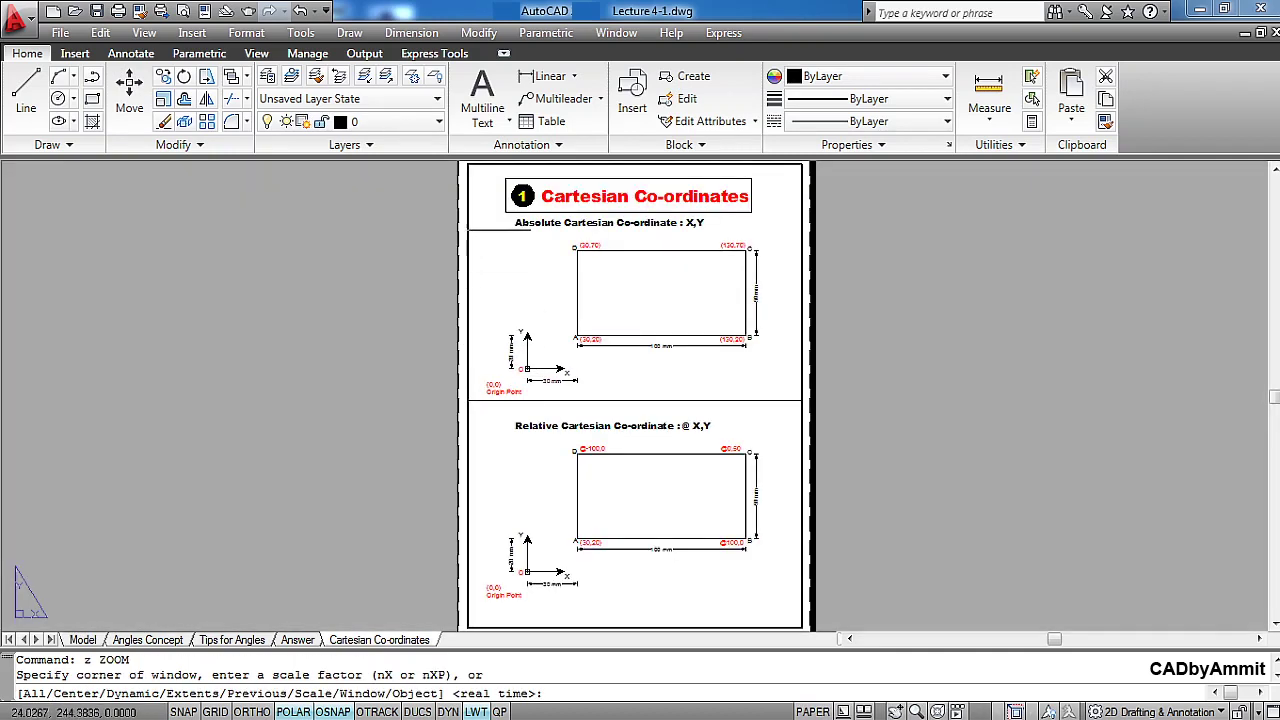
pyautogui.click(470, 167)
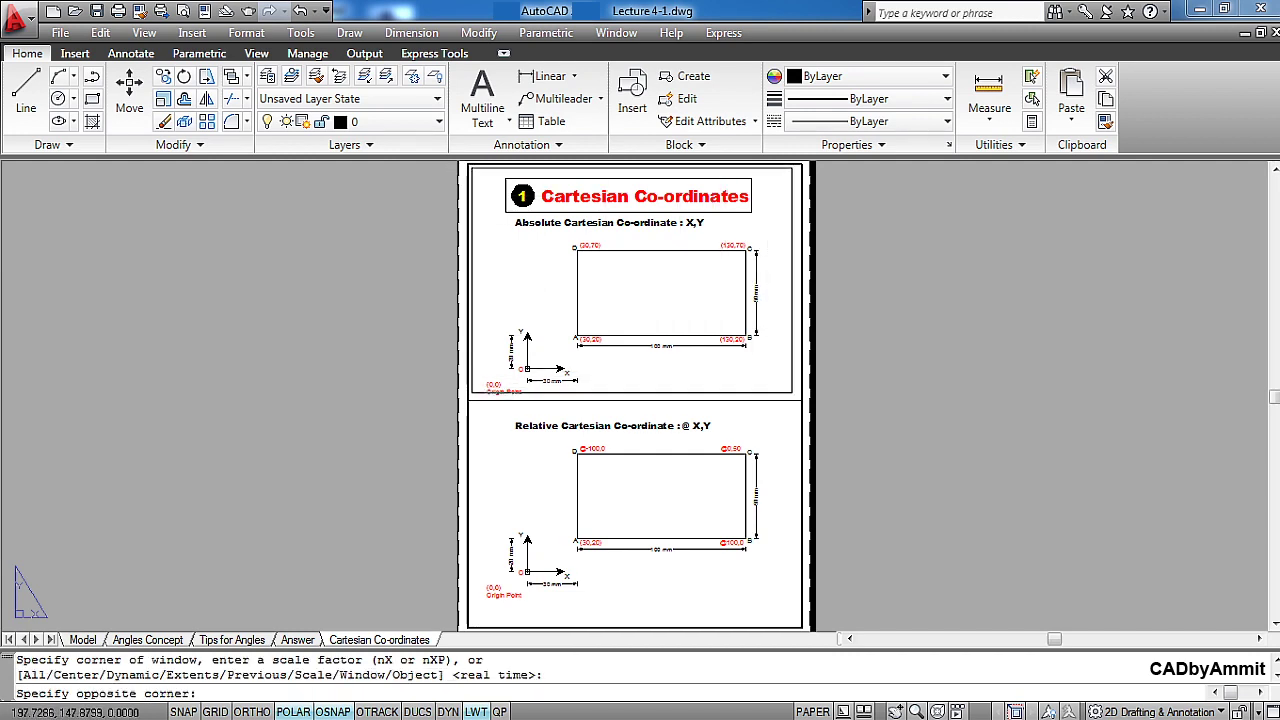
pyautogui.click(798, 397)
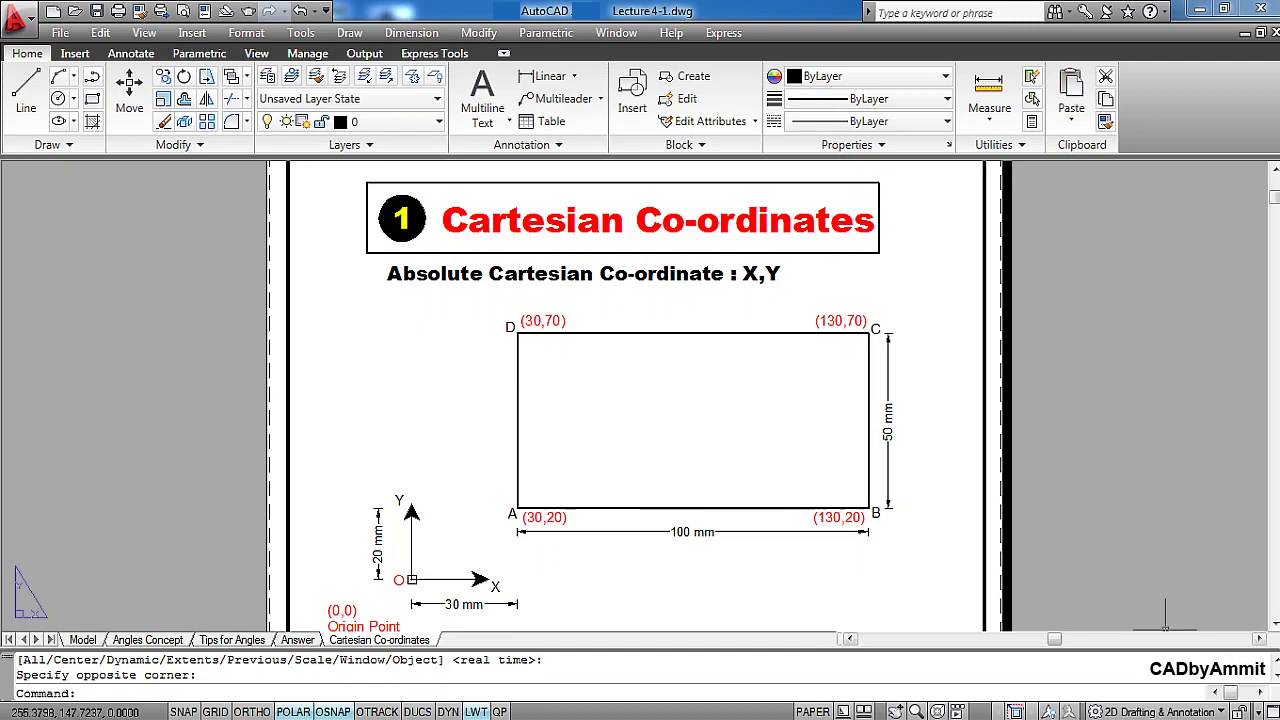
pyautogui.click(1274, 623)
pyautogui.click(1274, 623)
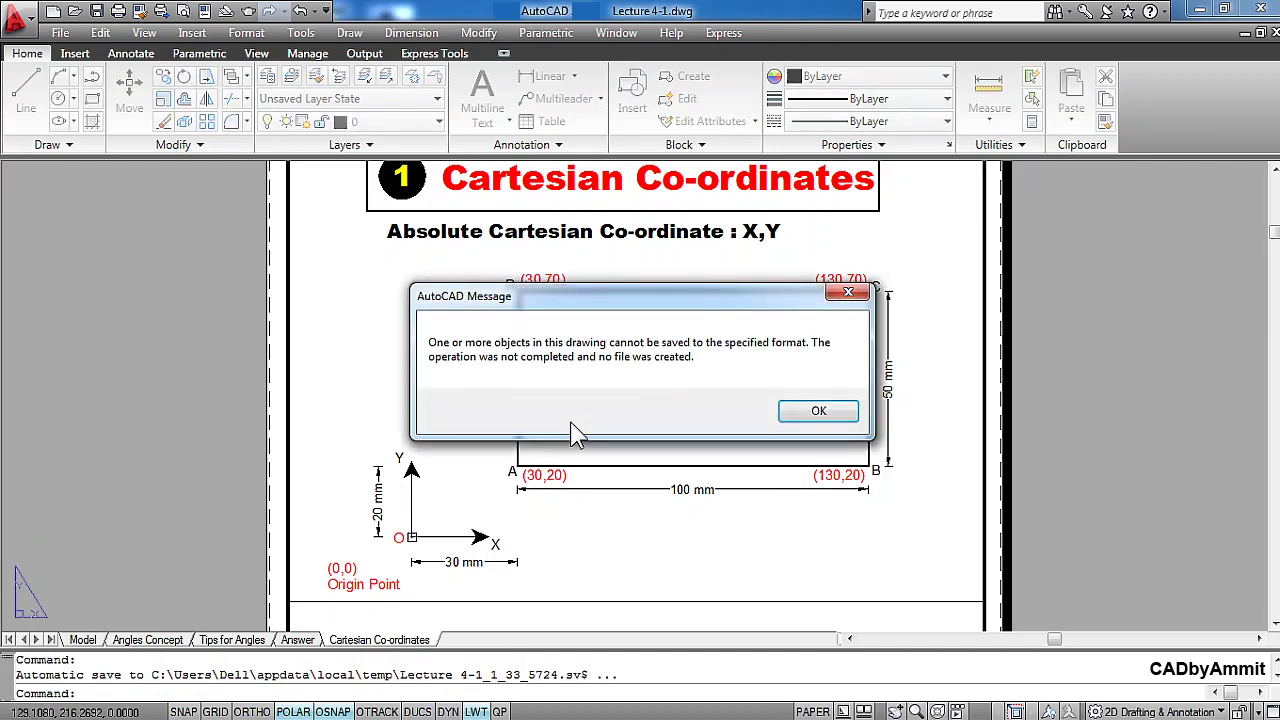
pyautogui.click(820, 412)
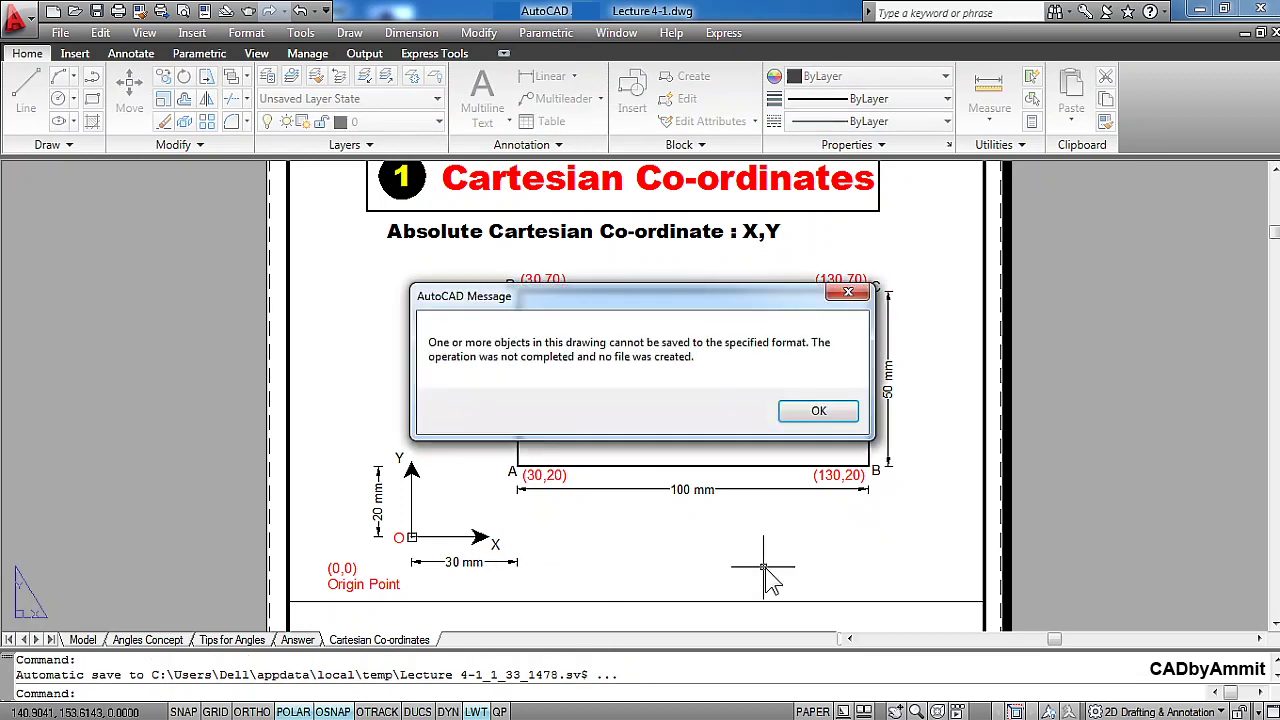
pyautogui.click(818, 411)
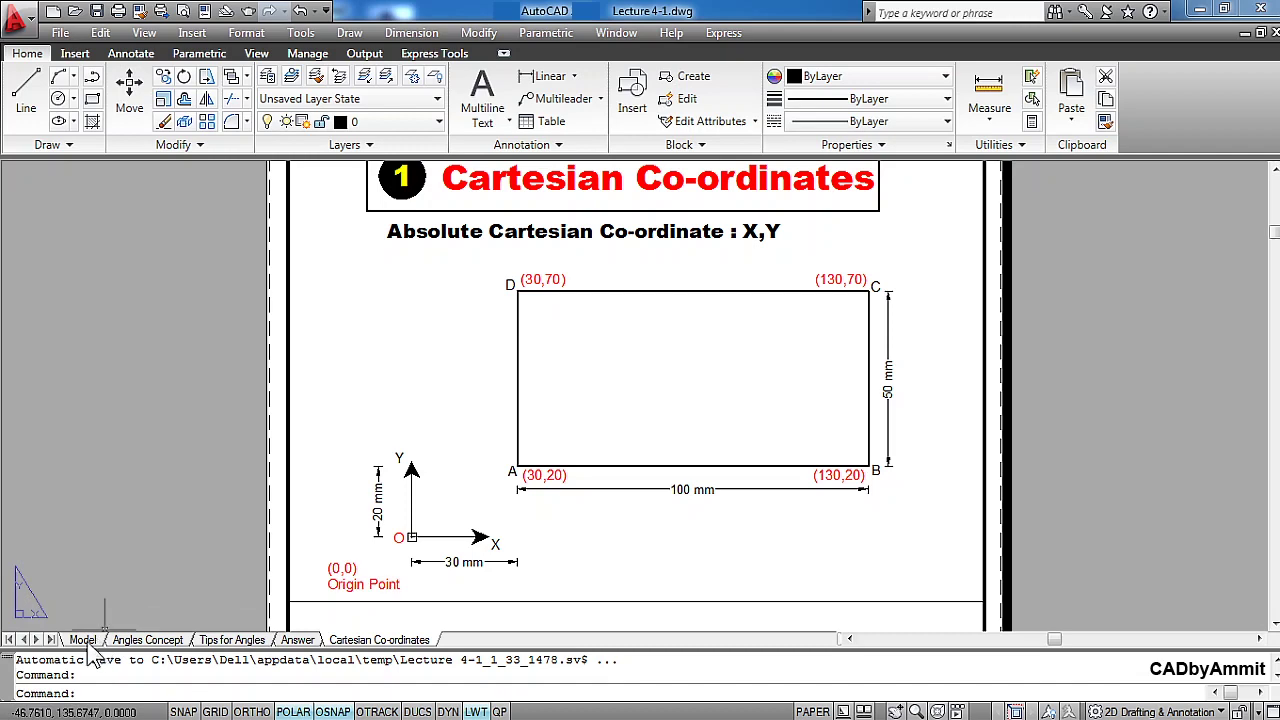
pyautogui.moveTo(88, 645)
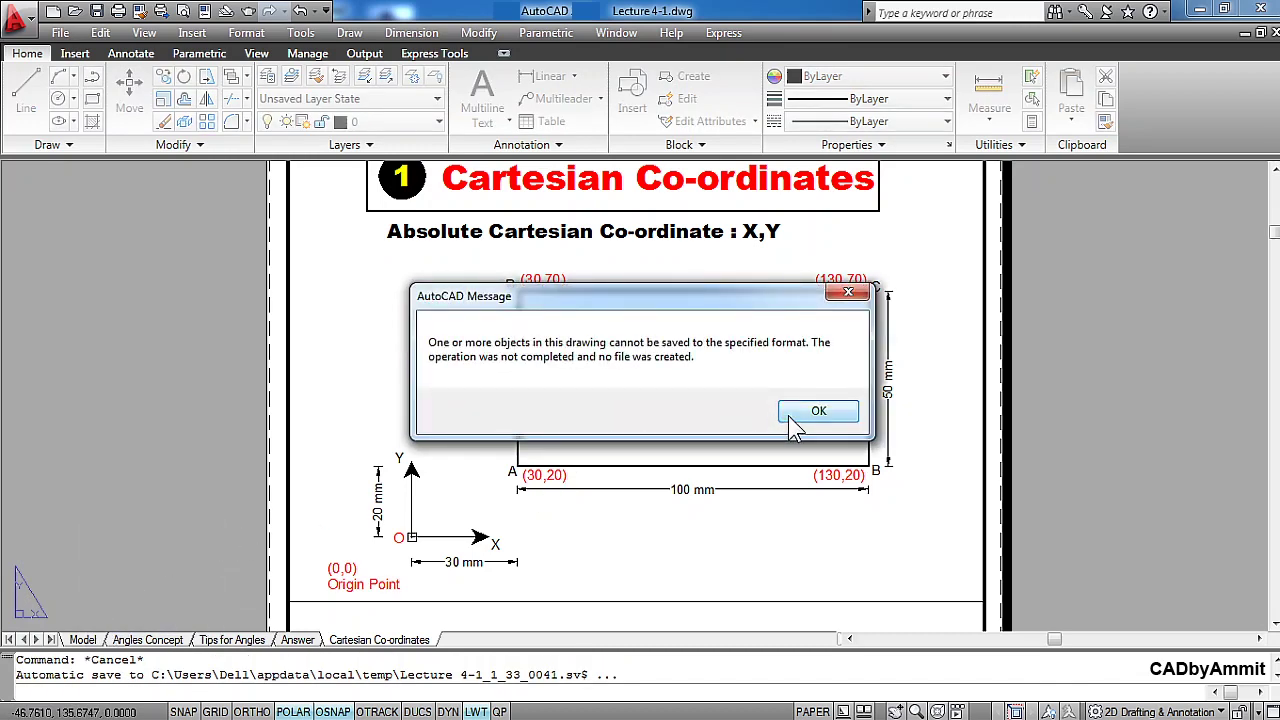
pyautogui.click(819, 411)
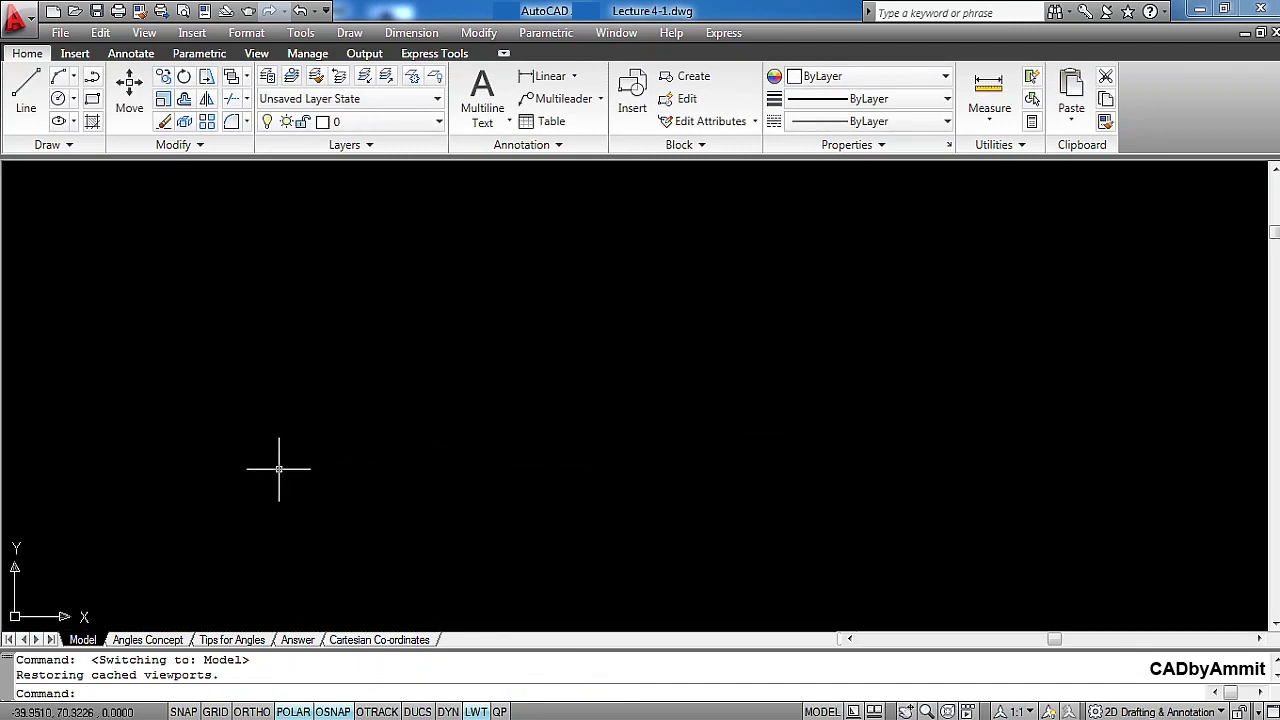
pyautogui.press('Return')
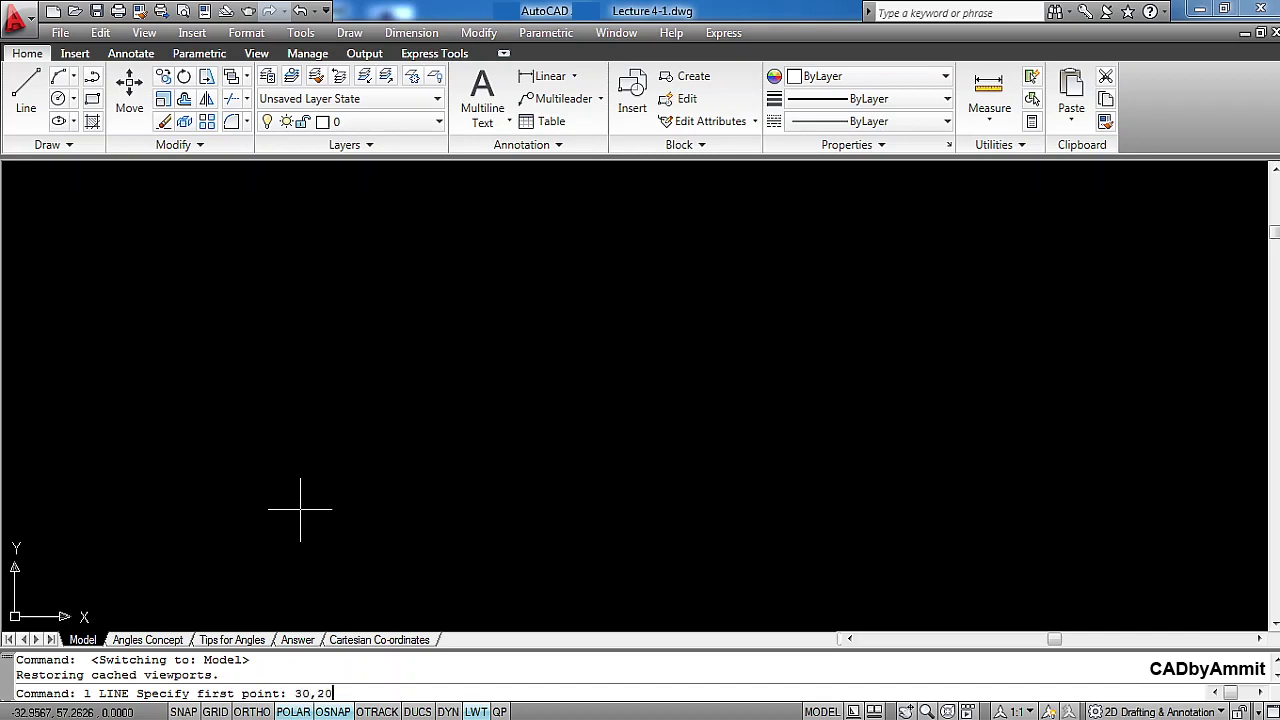
pyautogui.press('Return')
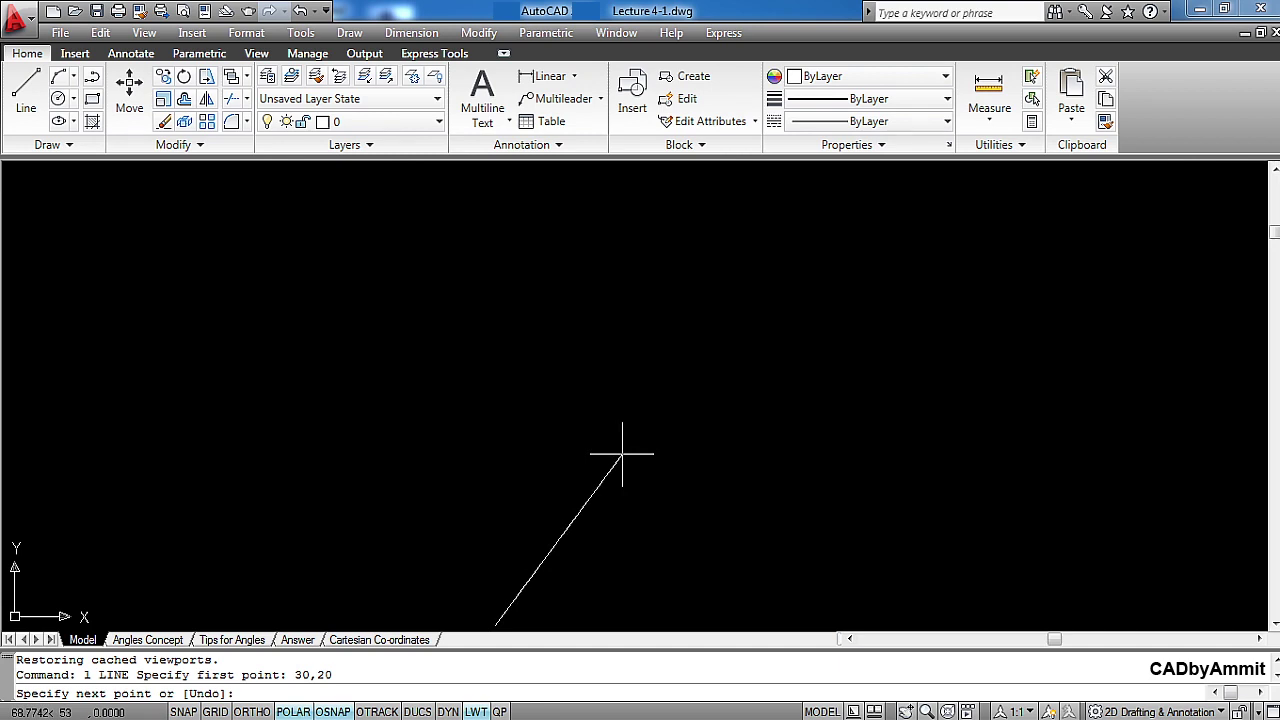
pyautogui.press('Escape')
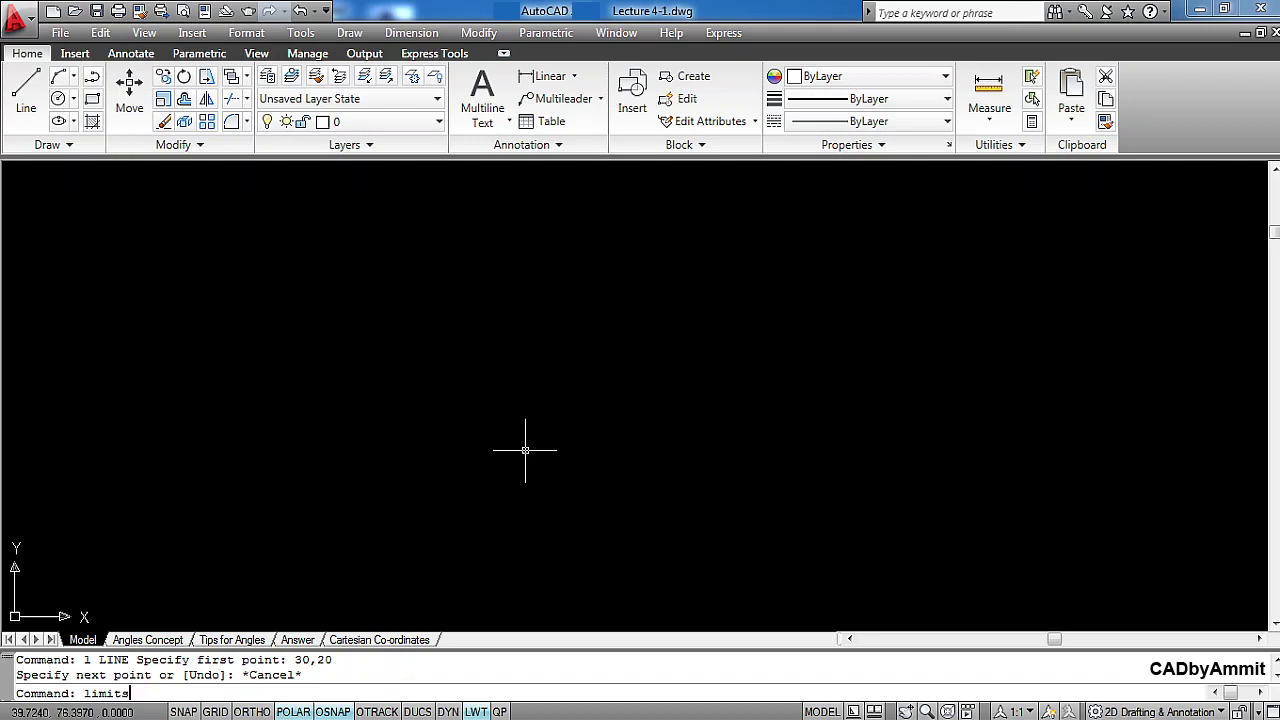
# - Reset the model space limits with corners 0,0 and 150,150 and fit the view to them
pyautogui.press('Return')
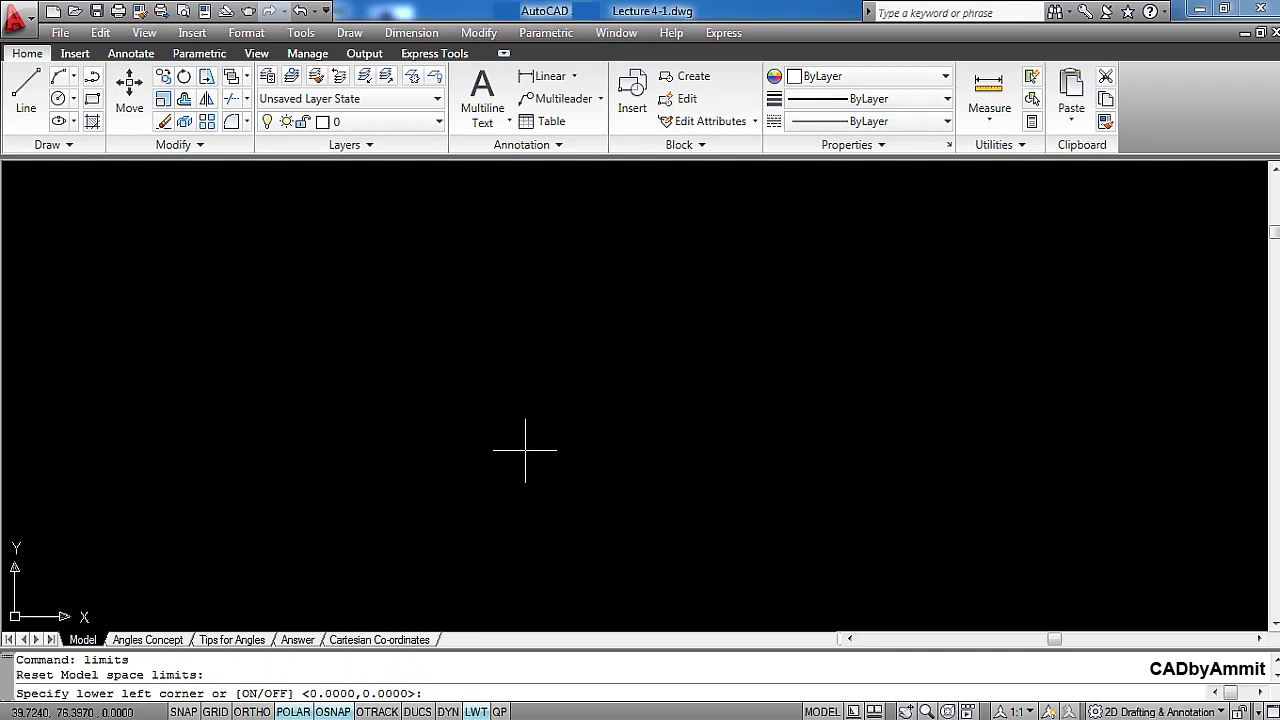
pyautogui.press('Return')
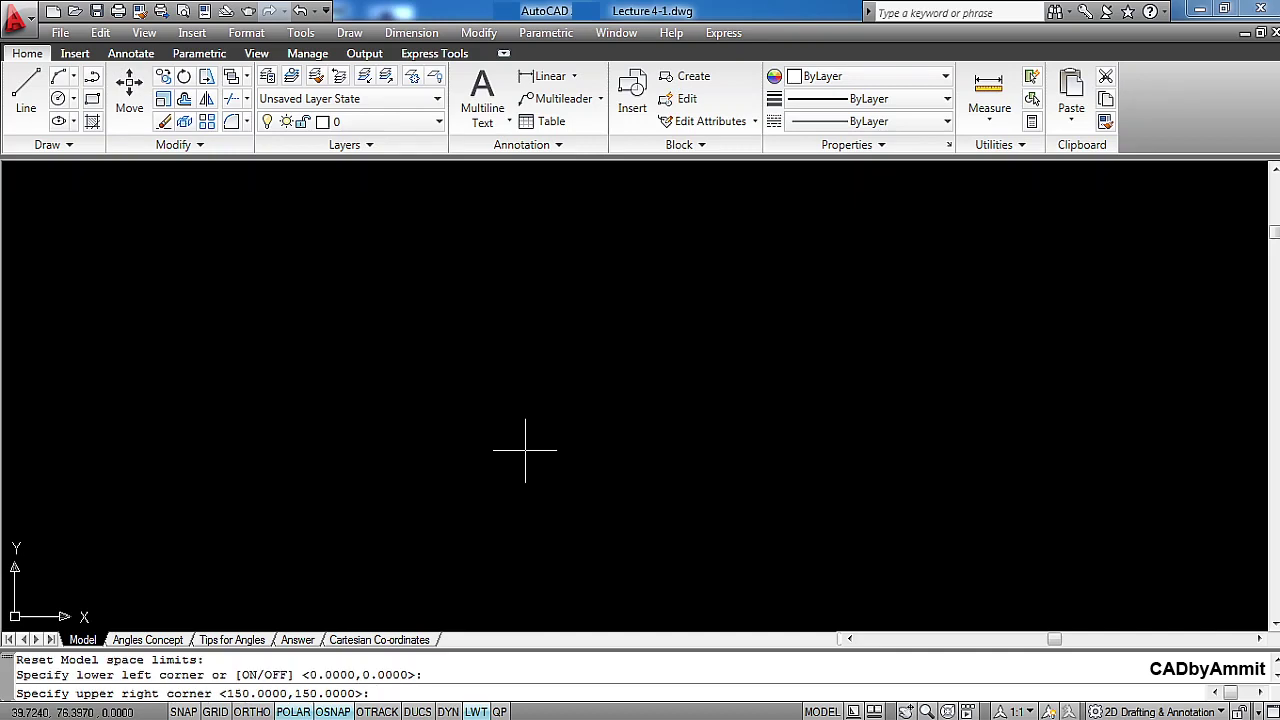
pyautogui.press('Return')
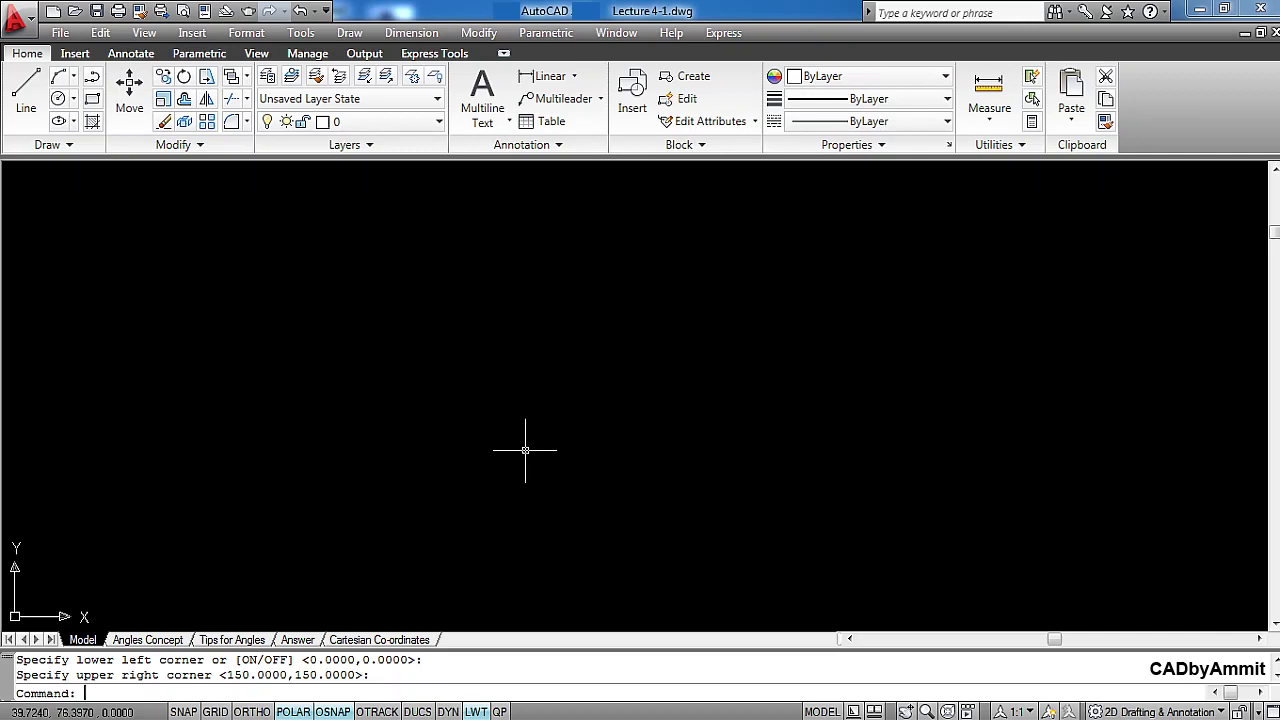
pyautogui.write('z')
pyautogui.press('Return')
pyautogui.write('a')
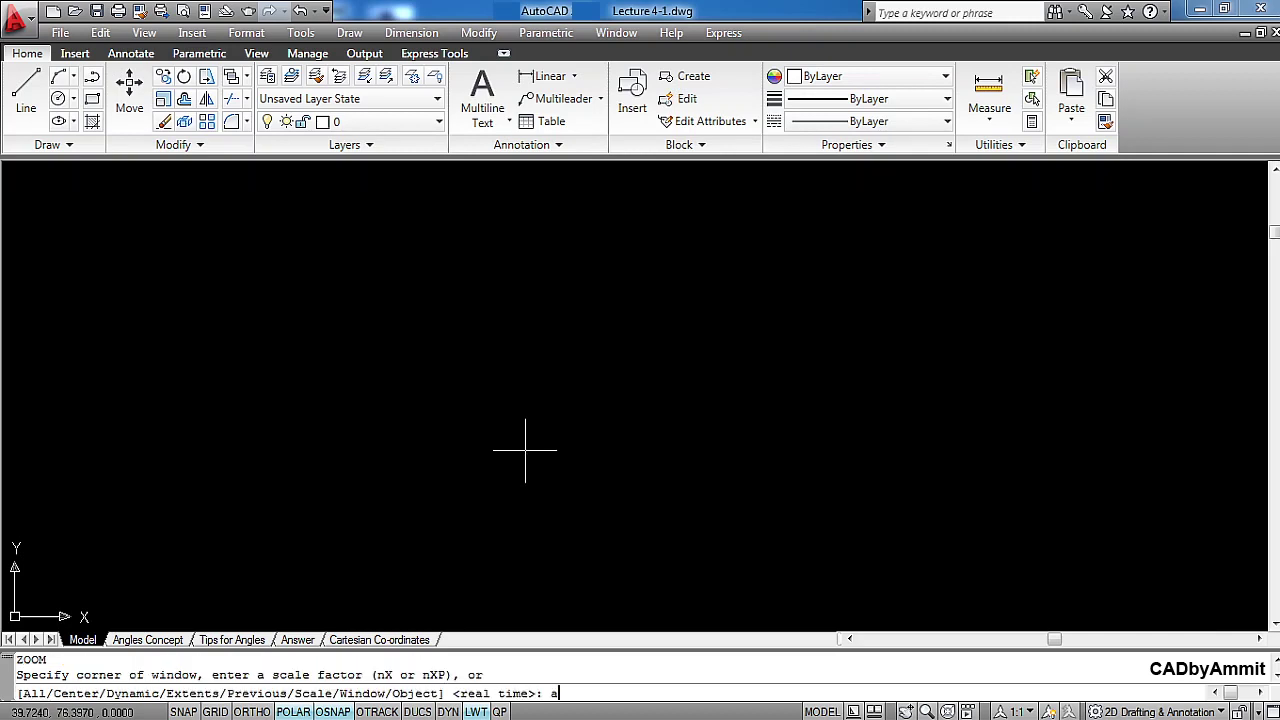
pyautogui.press('Return')
# - Draw a closed rectangle of lines with absolute coordinates through 30,20, 130,20, 130,70 and 30,70
pyautogui.write('l')
pyautogui.press('Return')
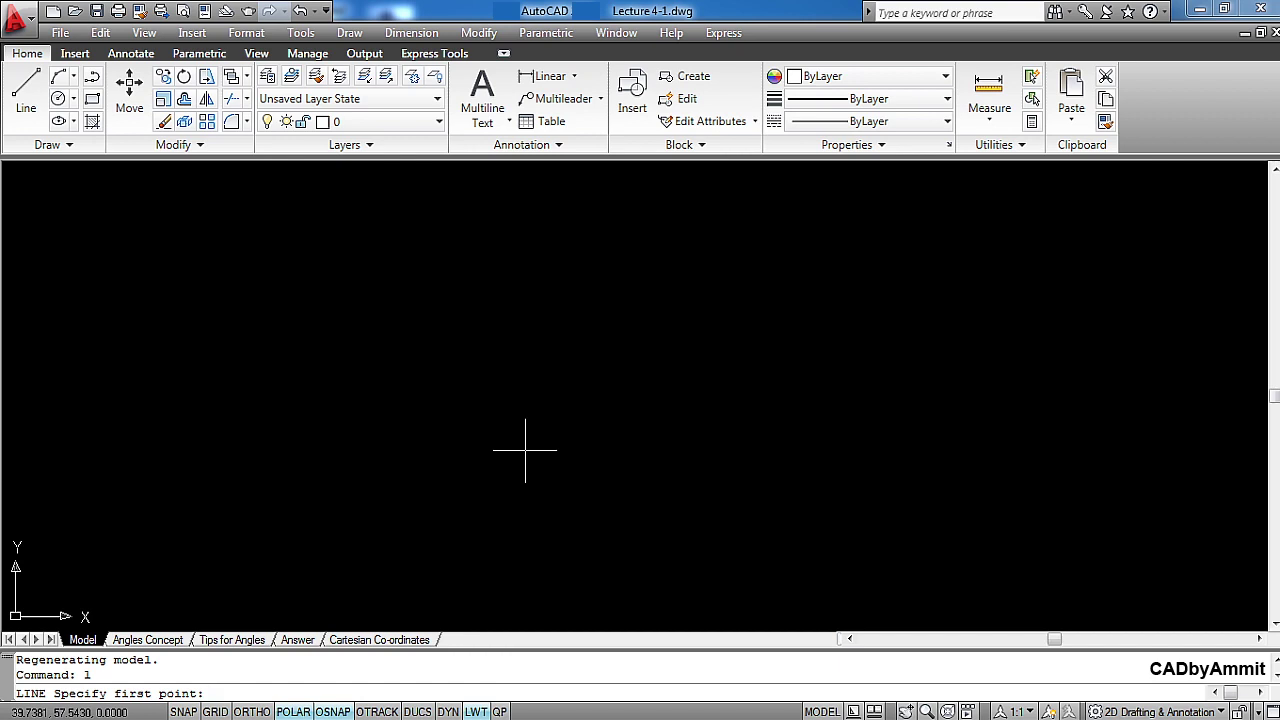
pyautogui.write('30,20')
pyautogui.press('Return')
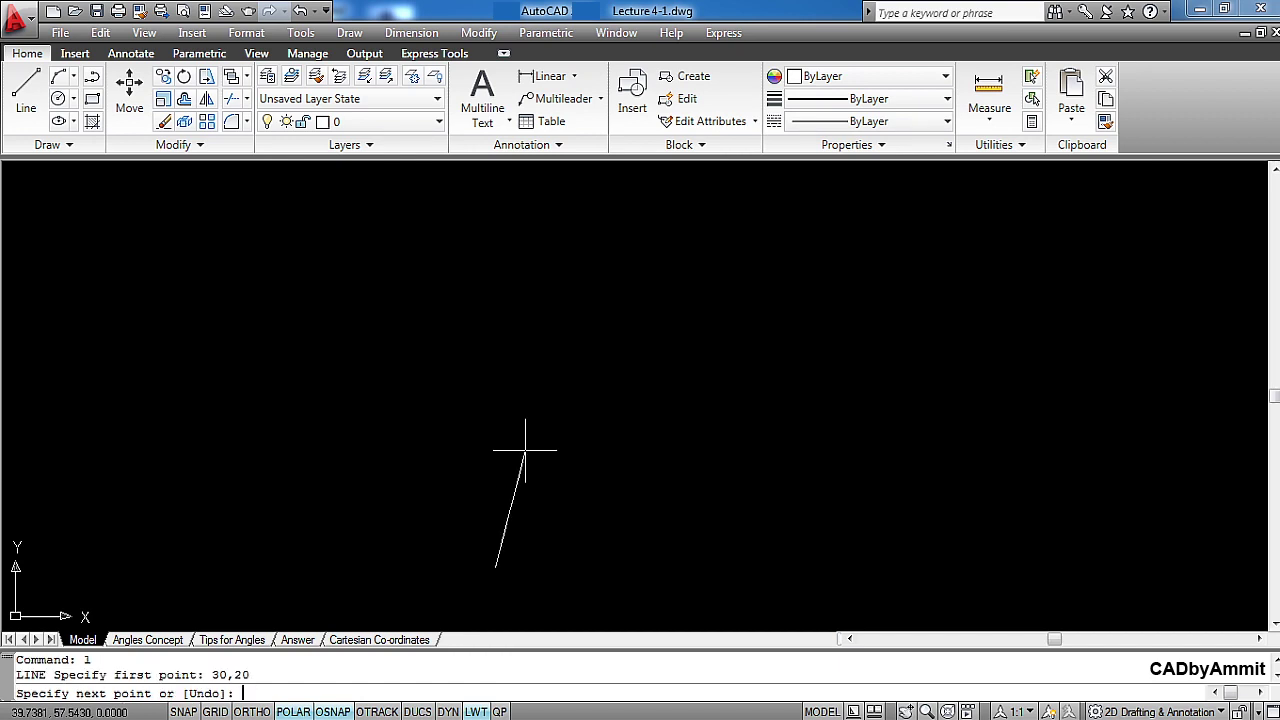
pyautogui.write('130,20')
pyautogui.press('Return')
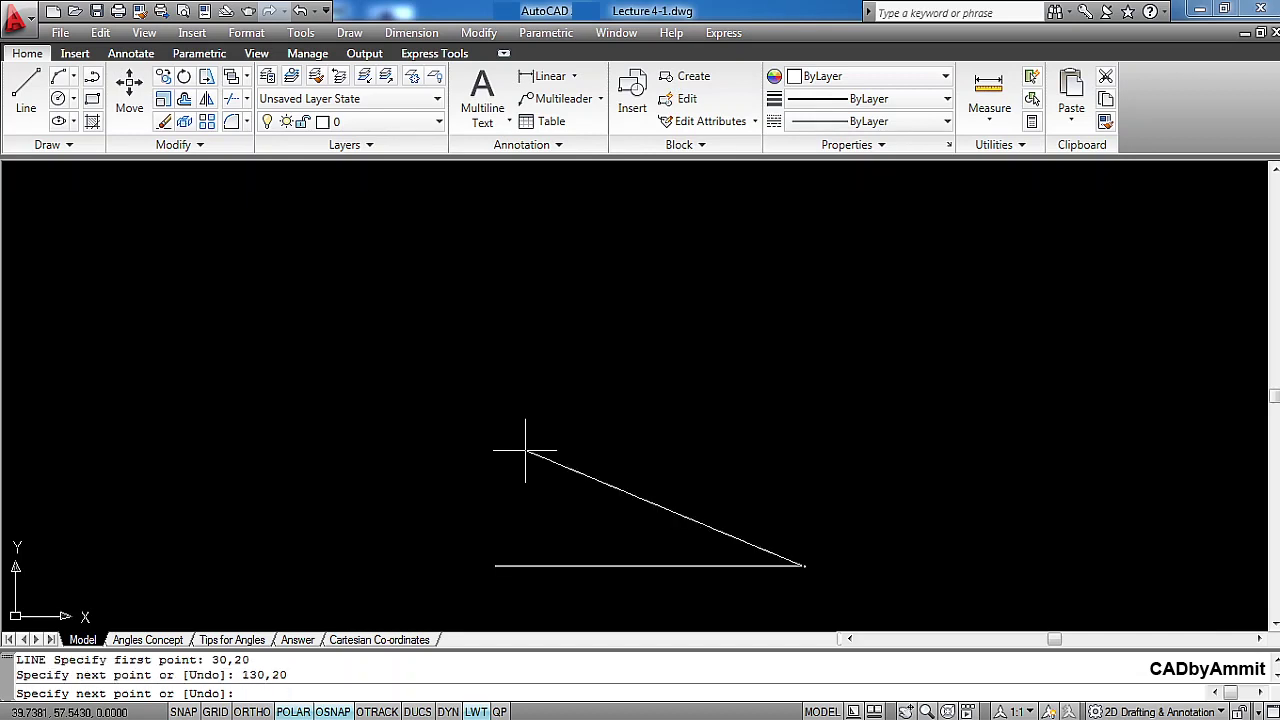
pyautogui.write('130,70')
pyautogui.press('Return')
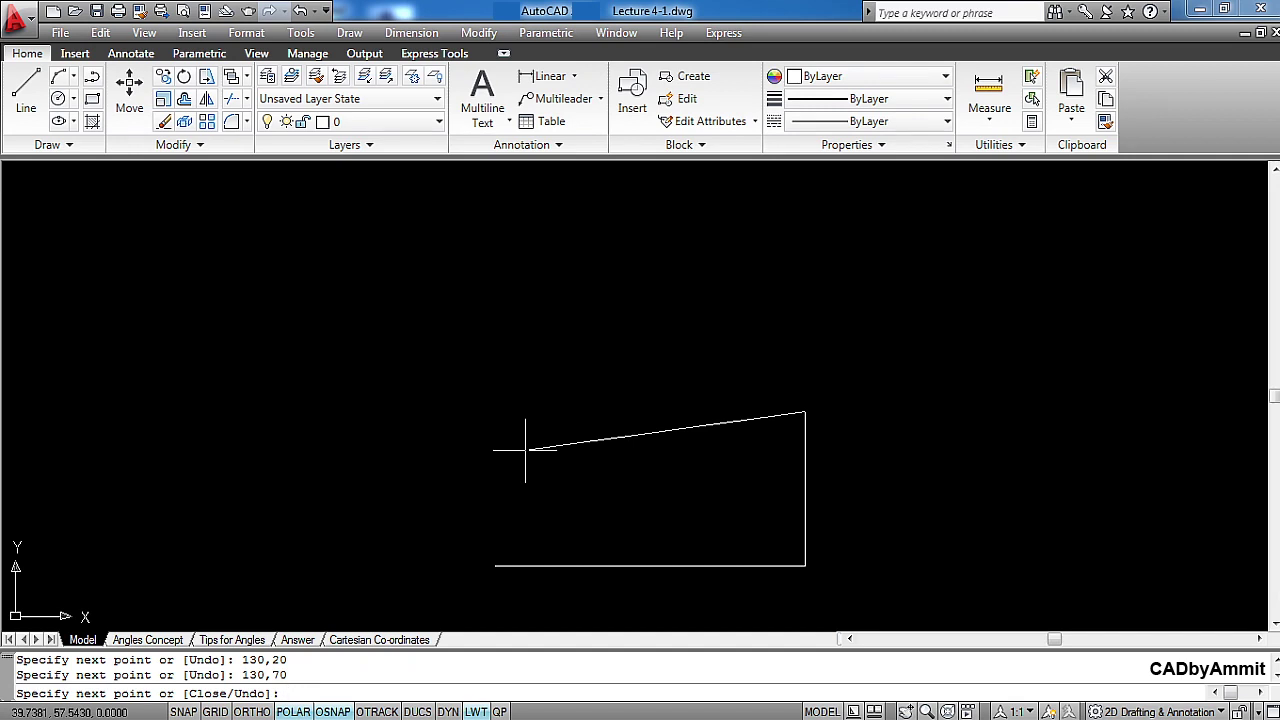
pyautogui.write('30,70')
pyautogui.press('Return')
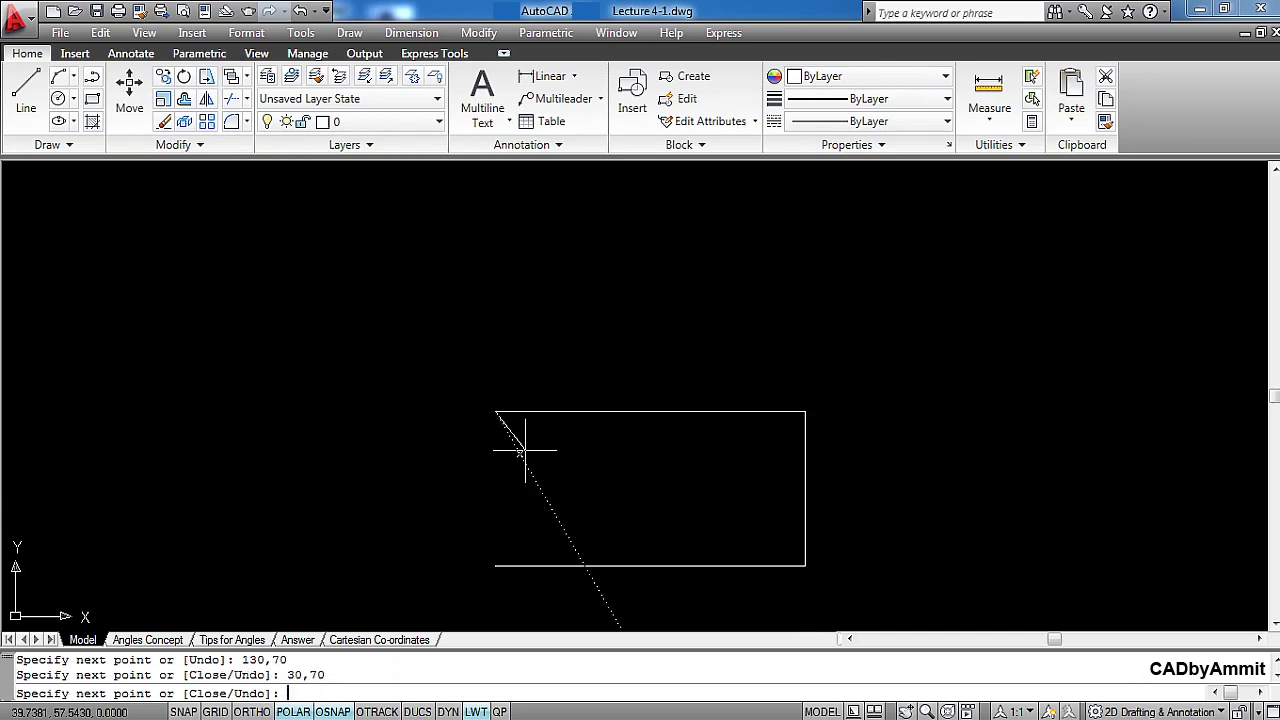
pyautogui.write('c')
pyautogui.press('Return')
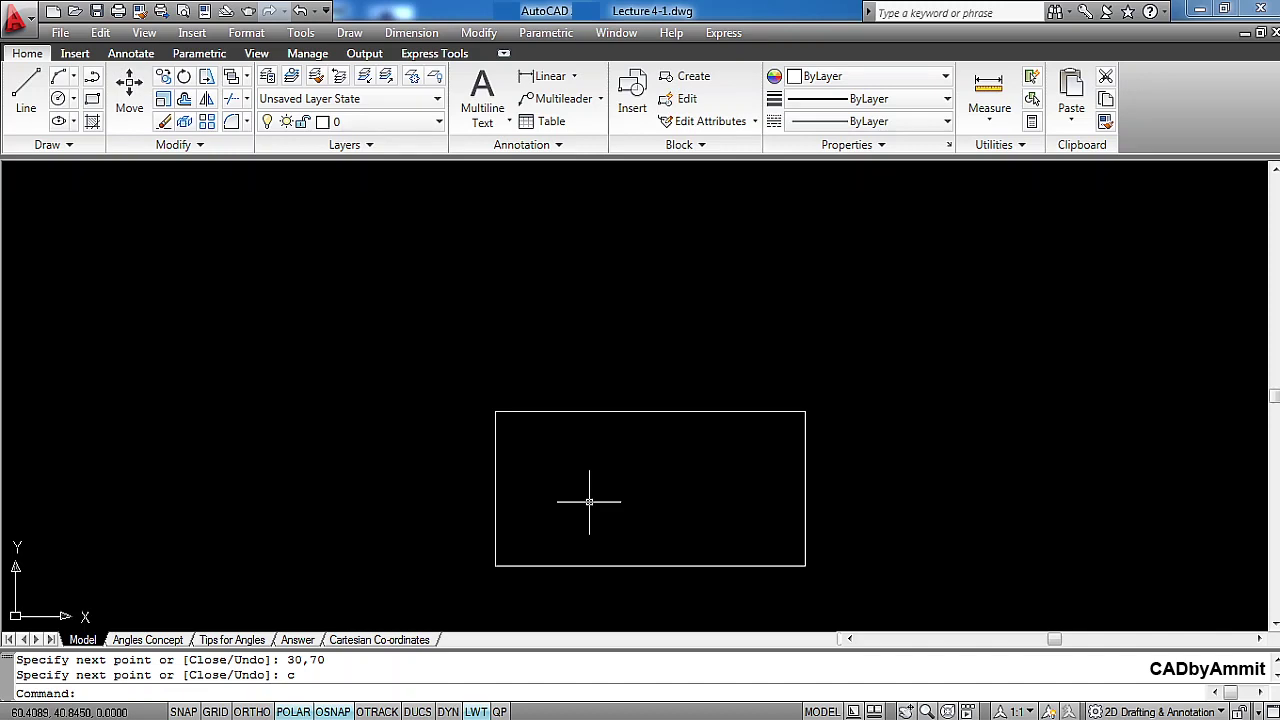
# - Examine the relative Cartesian coordinate example in the Cartesian Co-ordinates layout
pyautogui.click(415, 640)
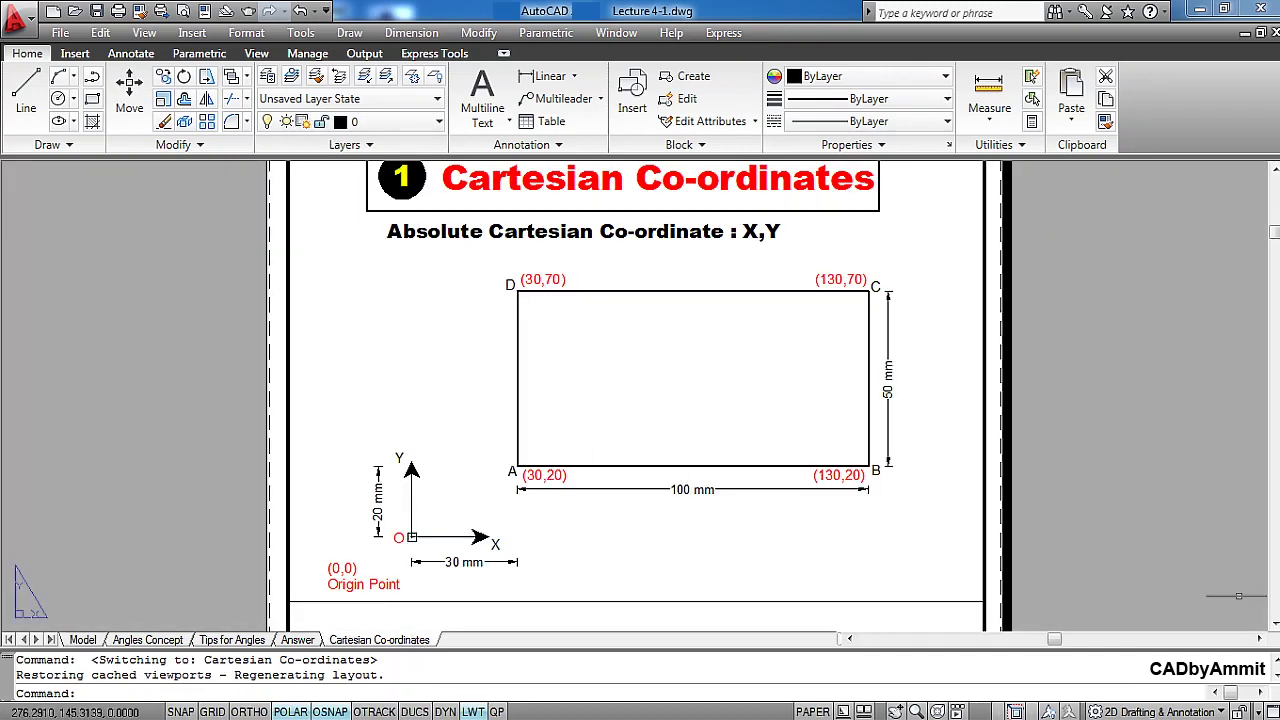
pyautogui.click(1274, 622)
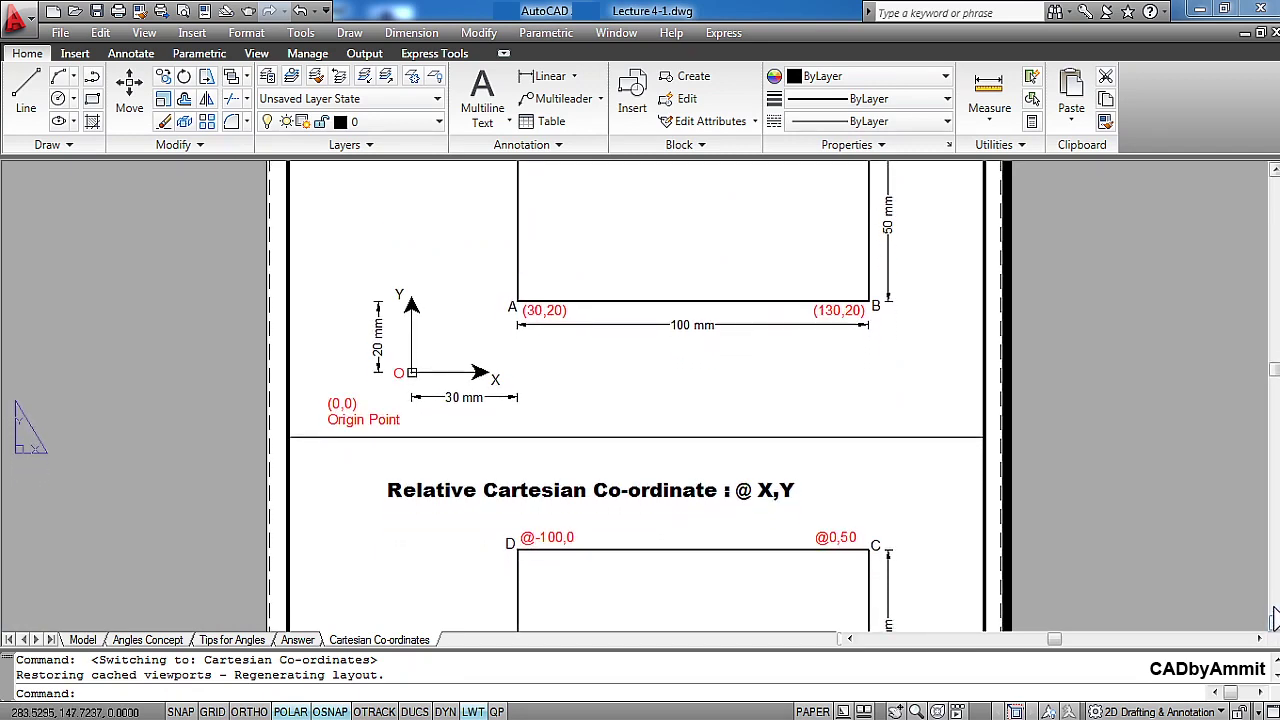
pyautogui.click(1274, 622)
pyautogui.click(1274, 620)
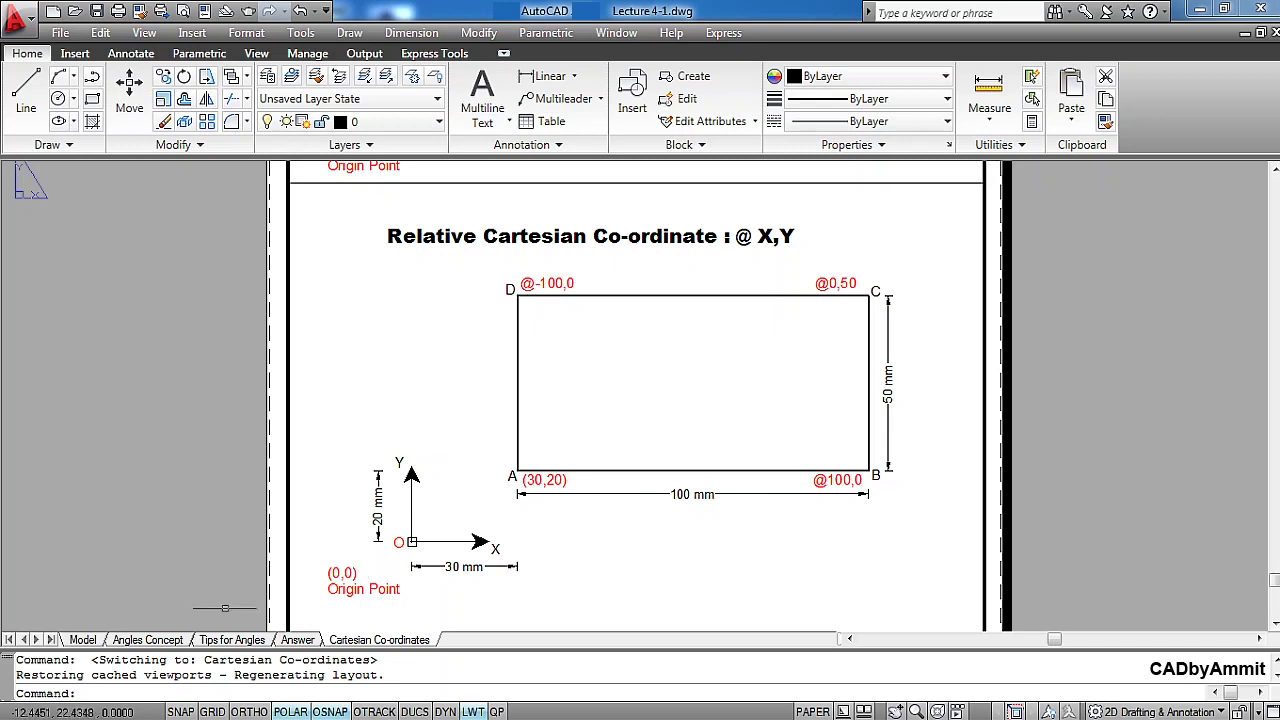
# - Return to model space and erase all objects there
pyautogui.click(86, 640)
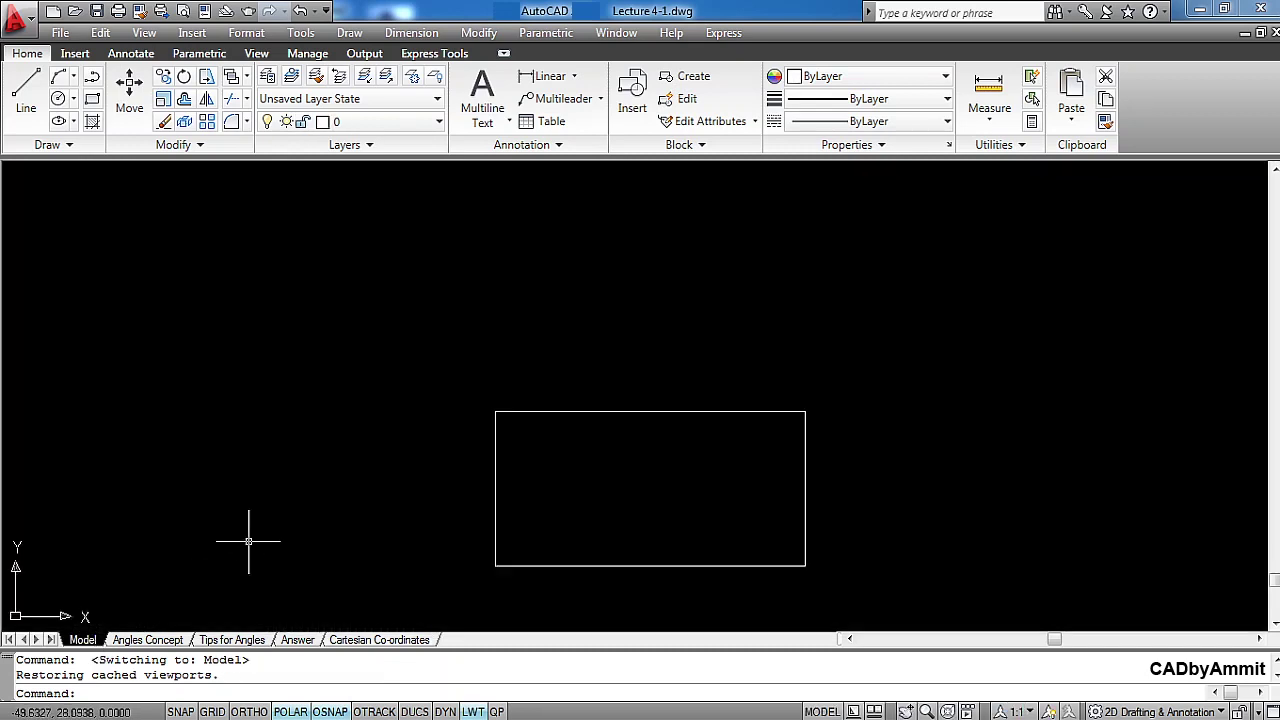
pyautogui.write('e')
pyautogui.press('Return')
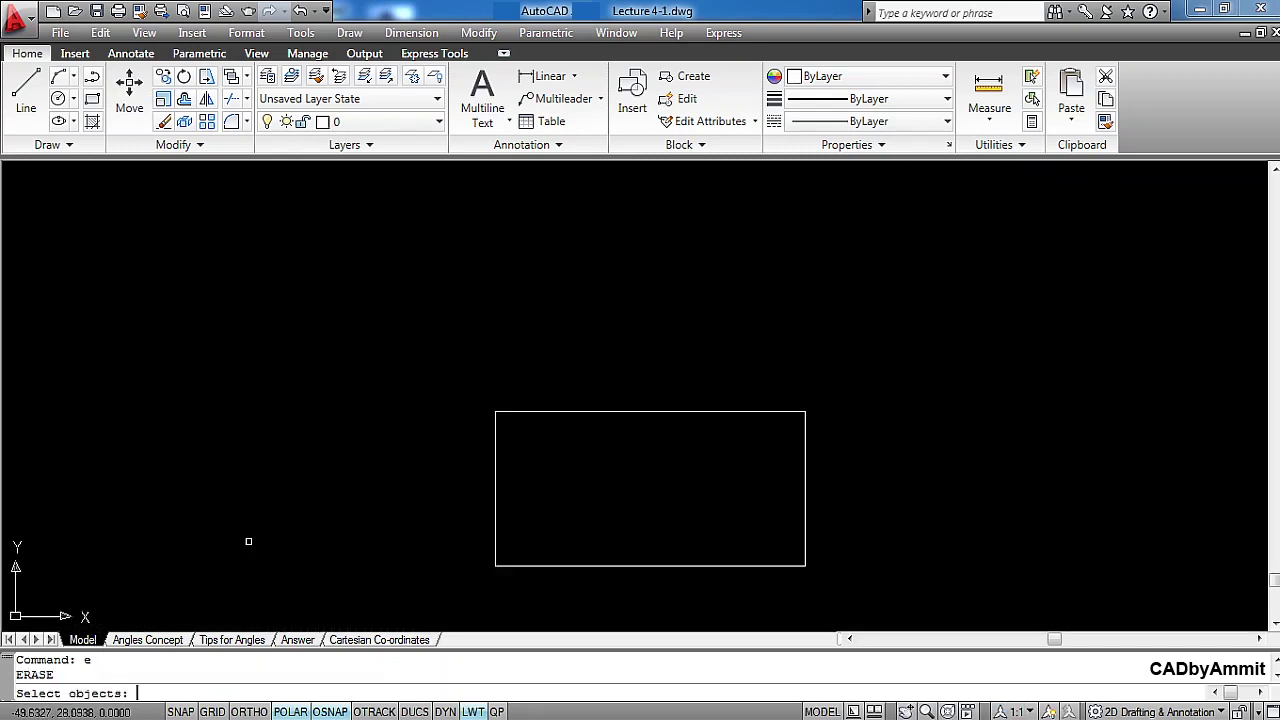
pyautogui.write('all')
pyautogui.press('Return')
pyautogui.press('Return')
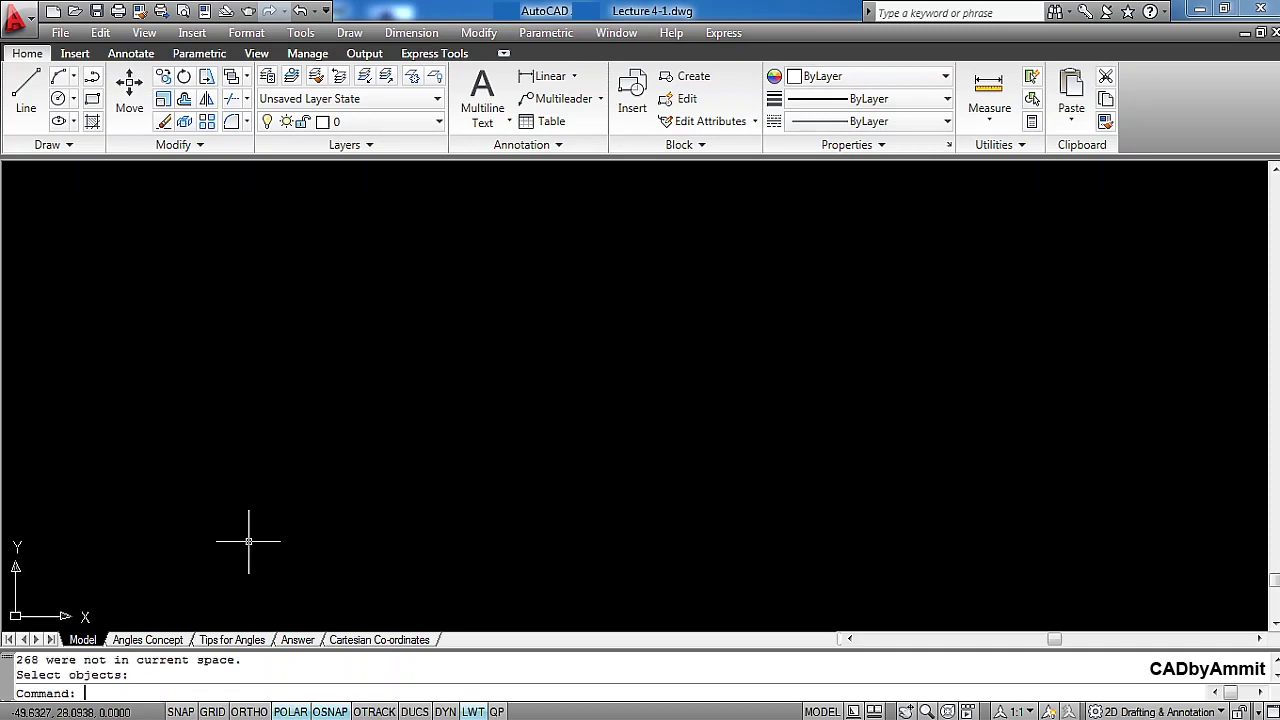
pyautogui.write('l')
pyautogui.press('Return')
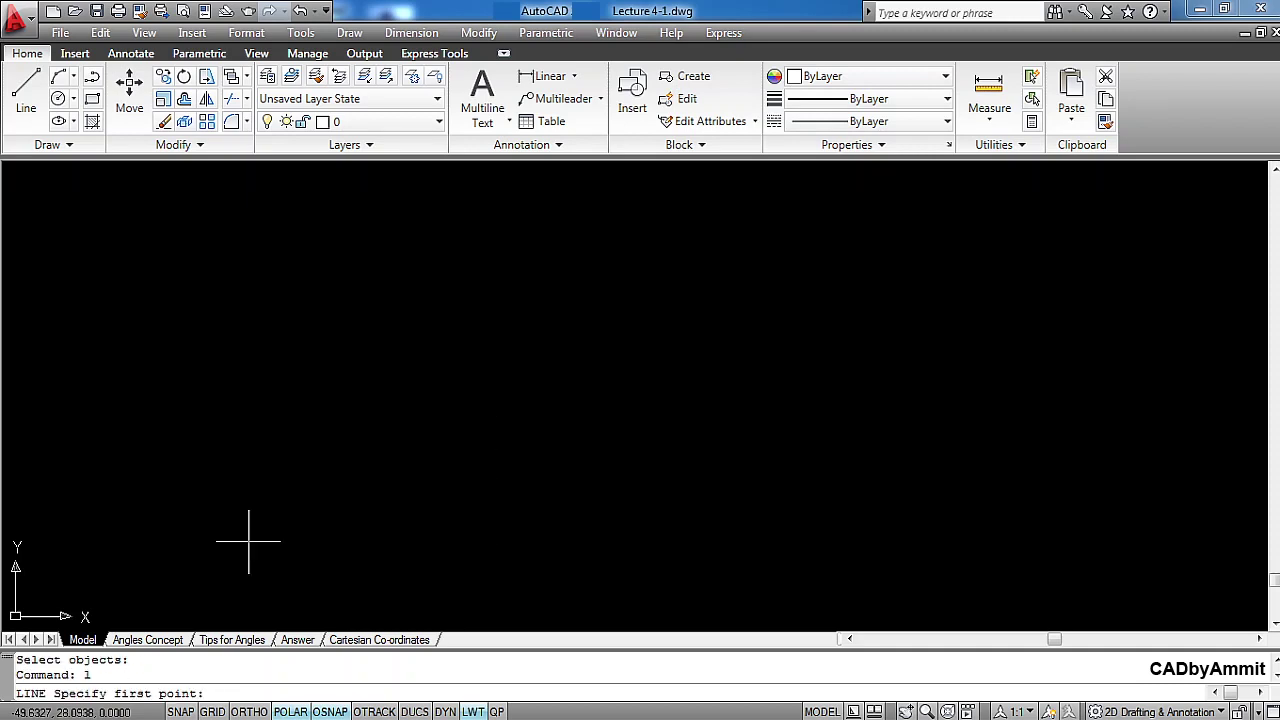
pyautogui.write('30,20')
pyautogui.press('Return')
pyautogui.write('@100')
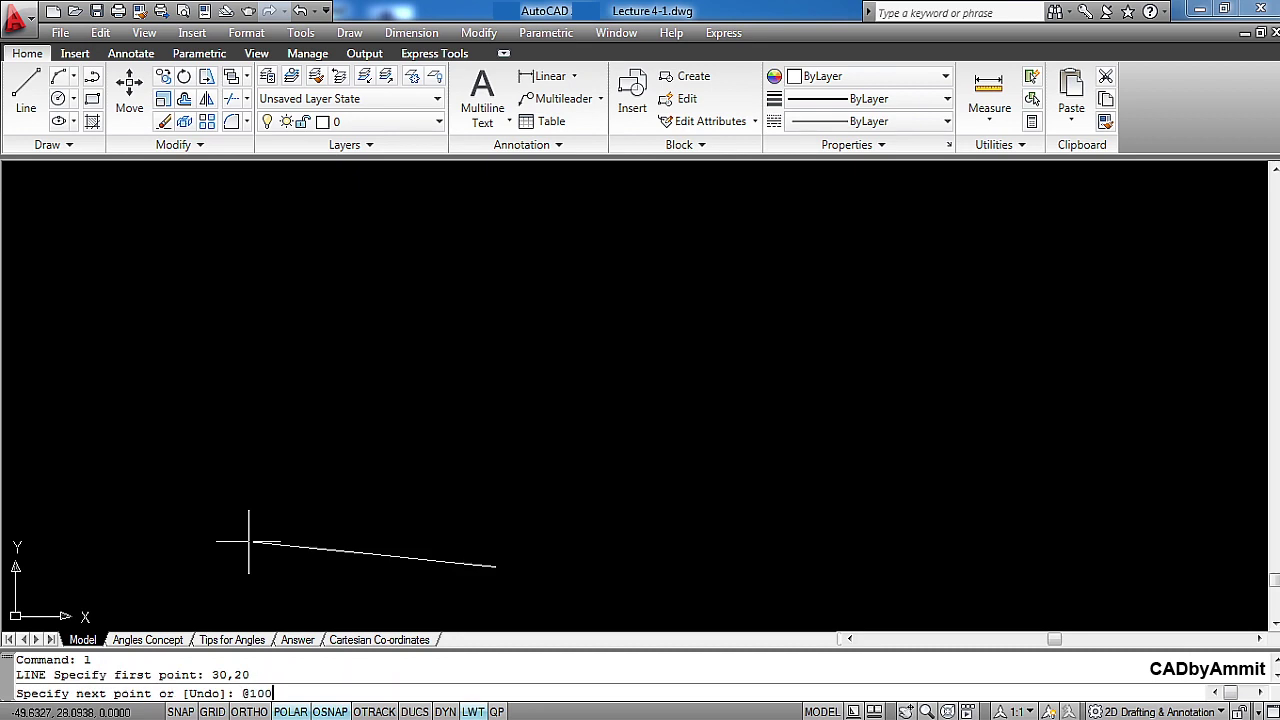
pyautogui.write(',0')
pyautogui.press('Return')
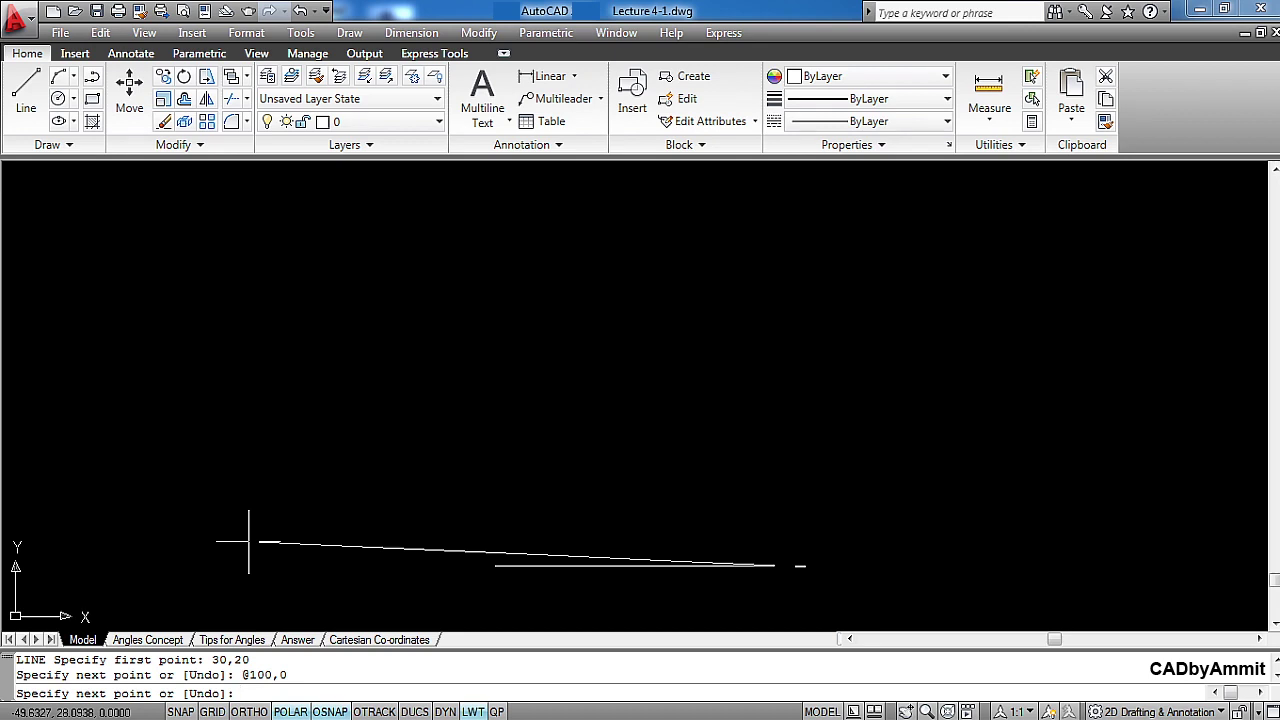
pyautogui.write('@0,50')
pyautogui.press('Return')
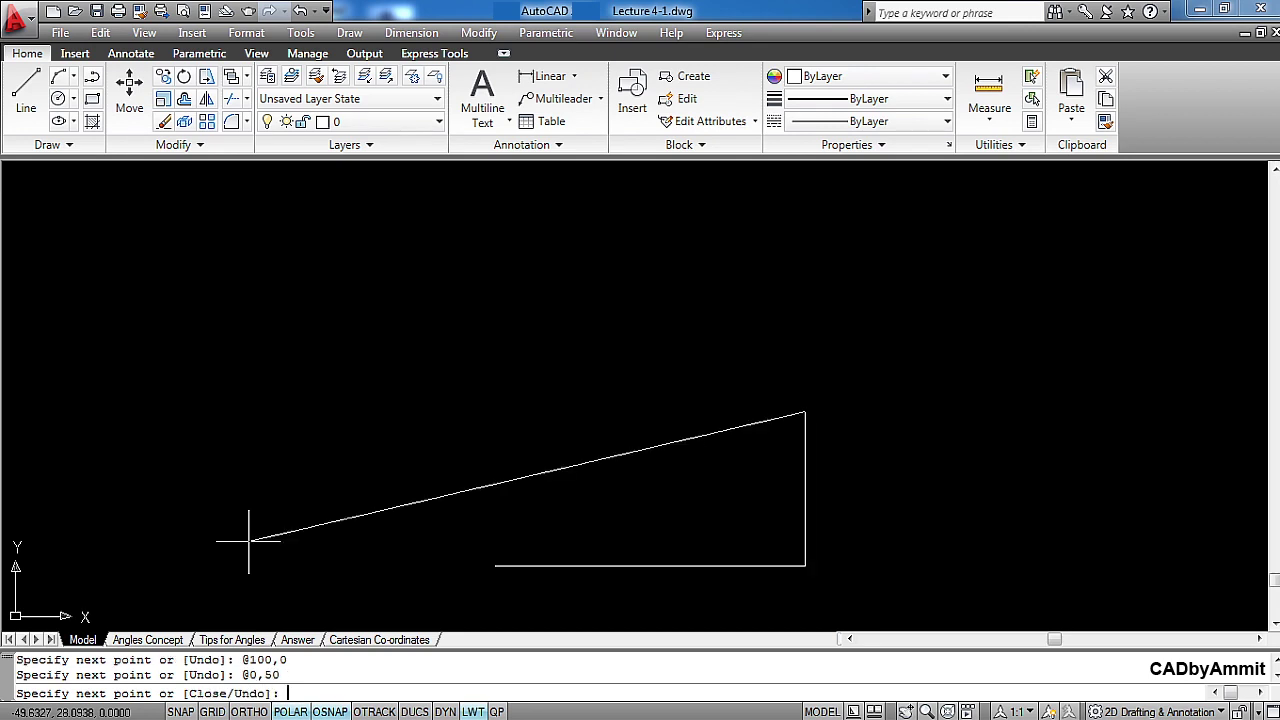
pyautogui.write('@-100,0')
pyautogui.press('Return')
pyautogui.write('c')
pyautogui.press('Return')
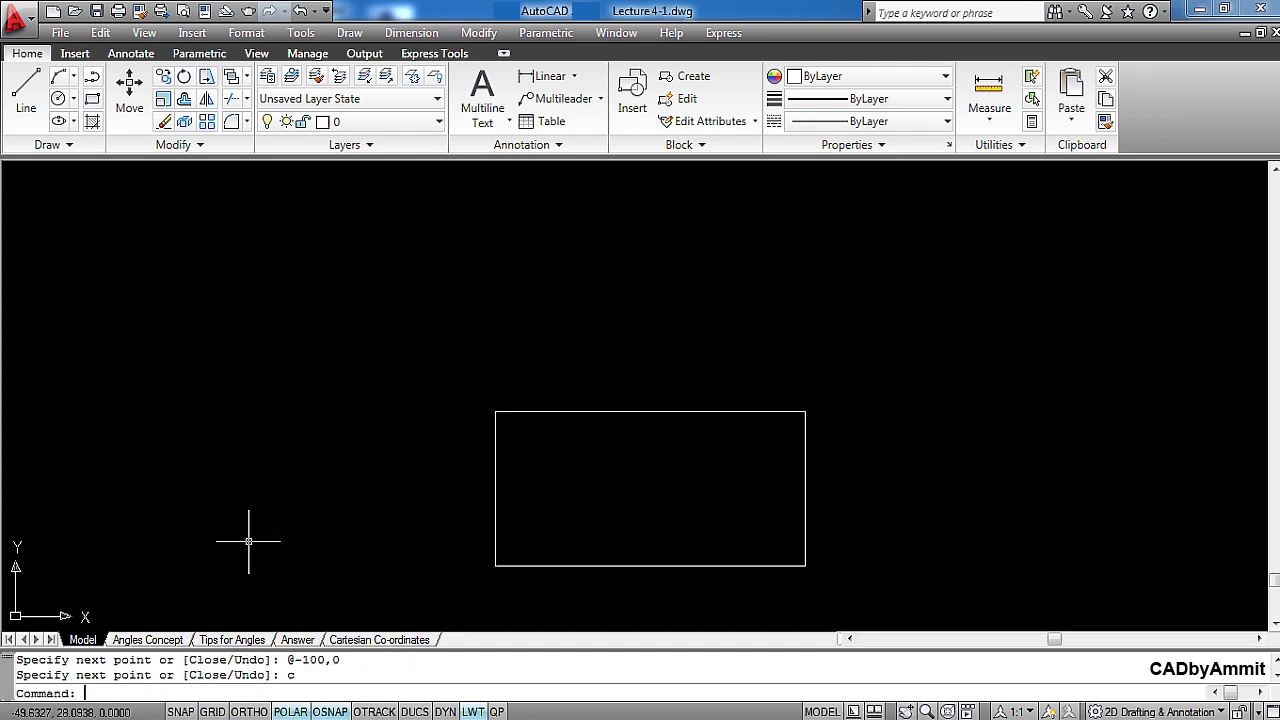